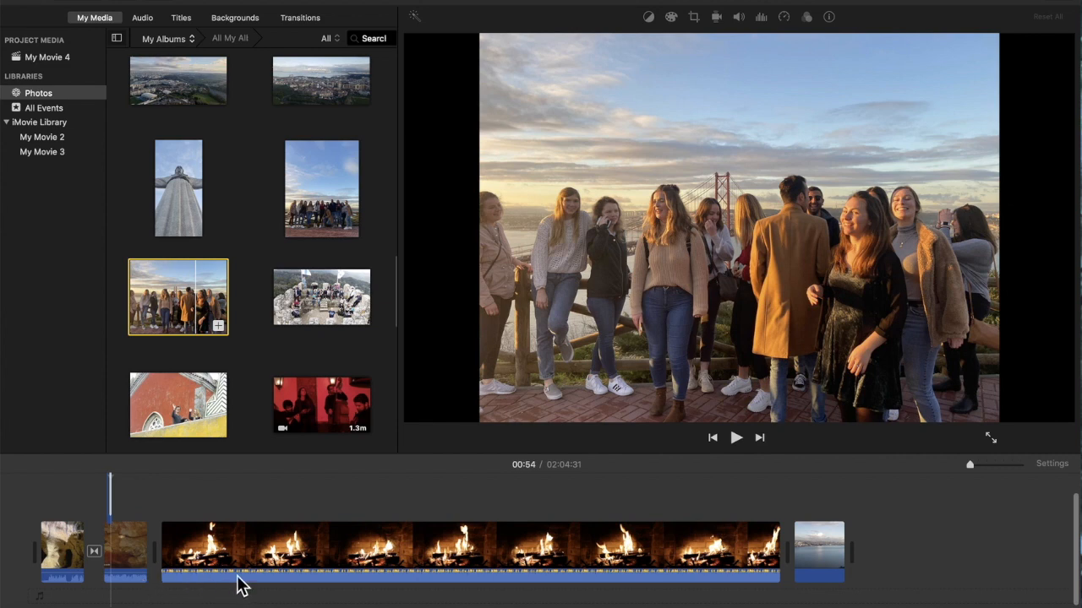
# Step: Try several volume levels on the long fireplace clip's audio, including 141% and silence, and end on an audible level
pyautogui.click(338, 580)
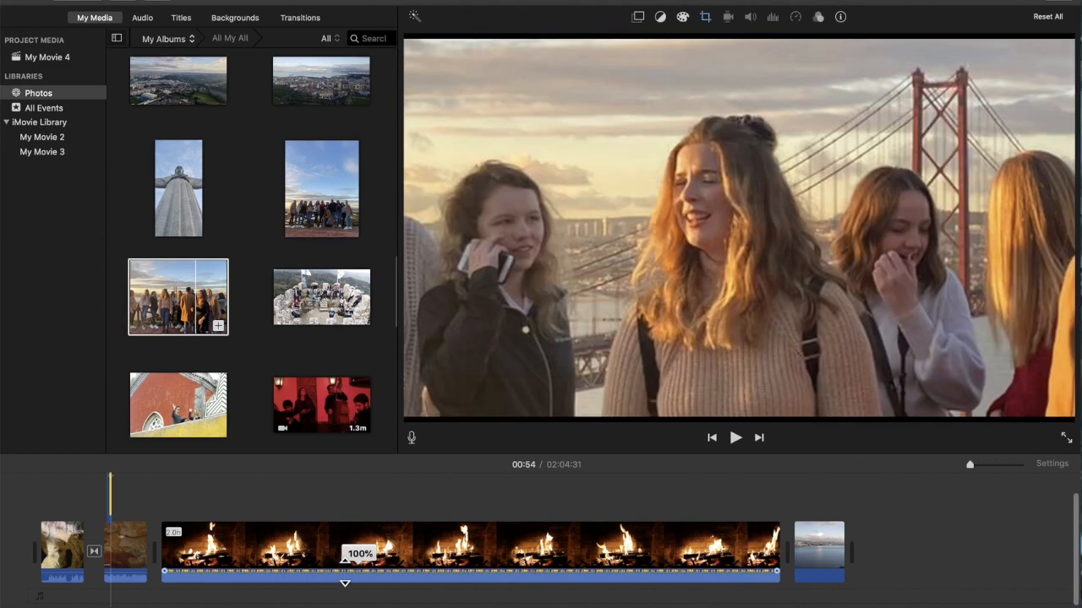
pyautogui.moveTo(345, 583); pyautogui.dragTo(344, 583)
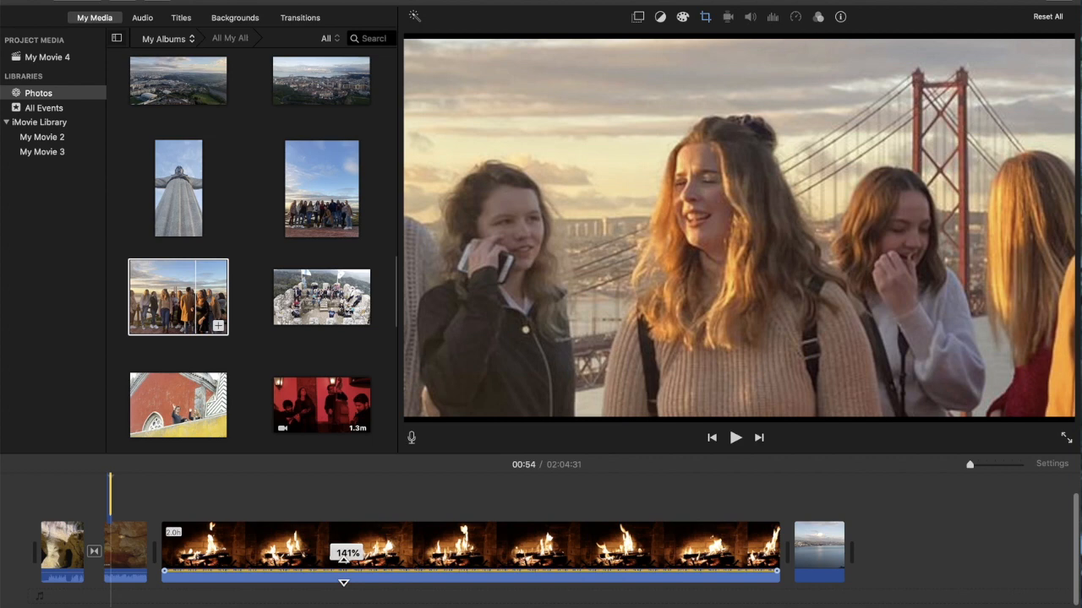
pyautogui.moveTo(344, 582); pyautogui.dragTo(346, 585)
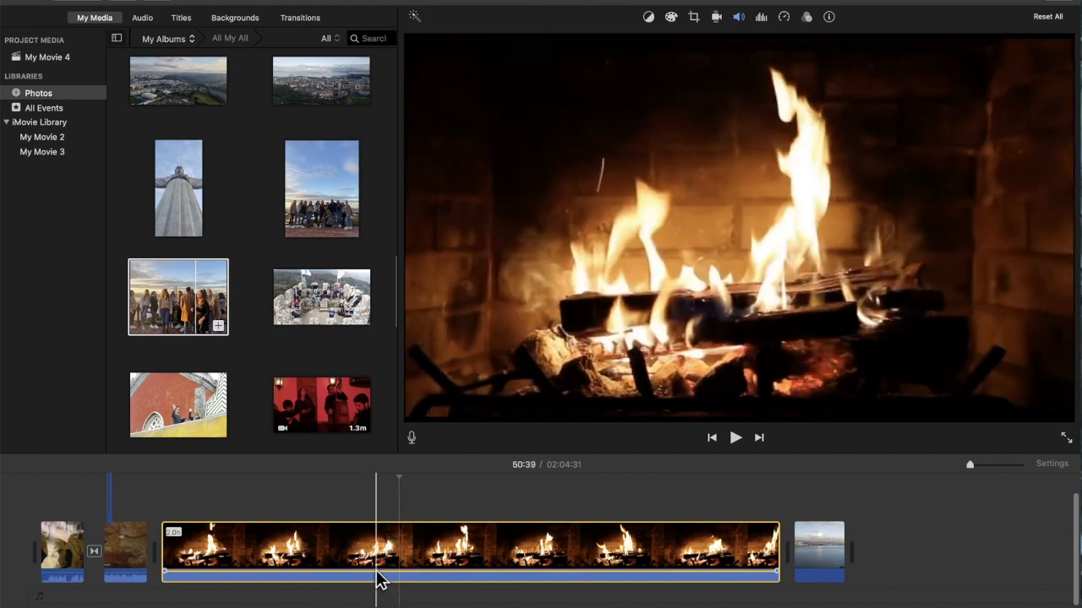
pyautogui.moveTo(376, 561)
pyautogui.moveTo(376, 561); pyautogui.dragTo(376, 562)
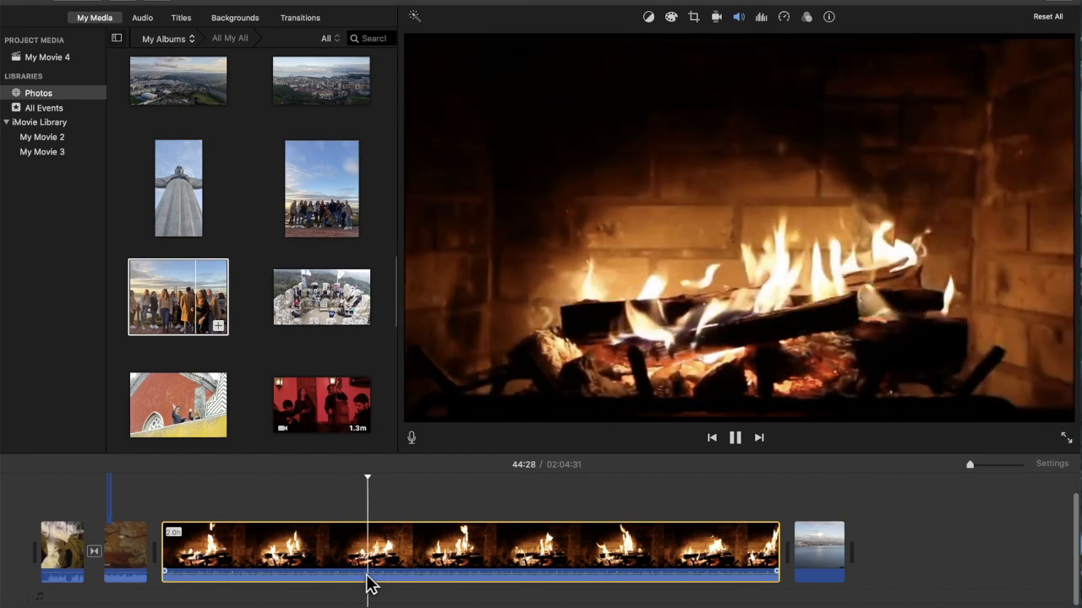
# Step: Play a short stretch of the fireplace clip to listen to its adjusted audio
pyautogui.press('space')
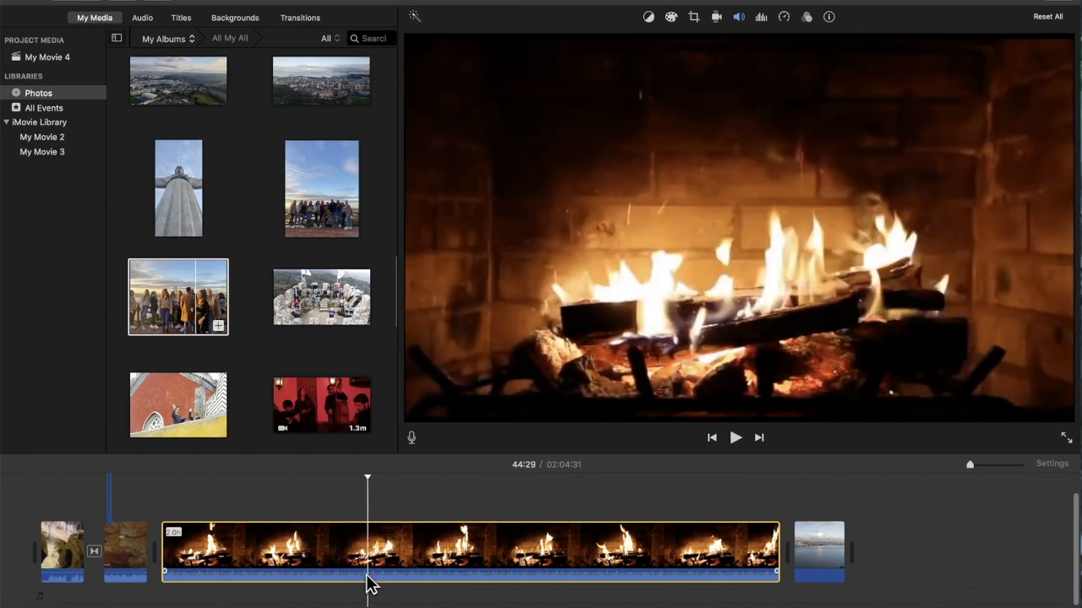
pyautogui.press('space')
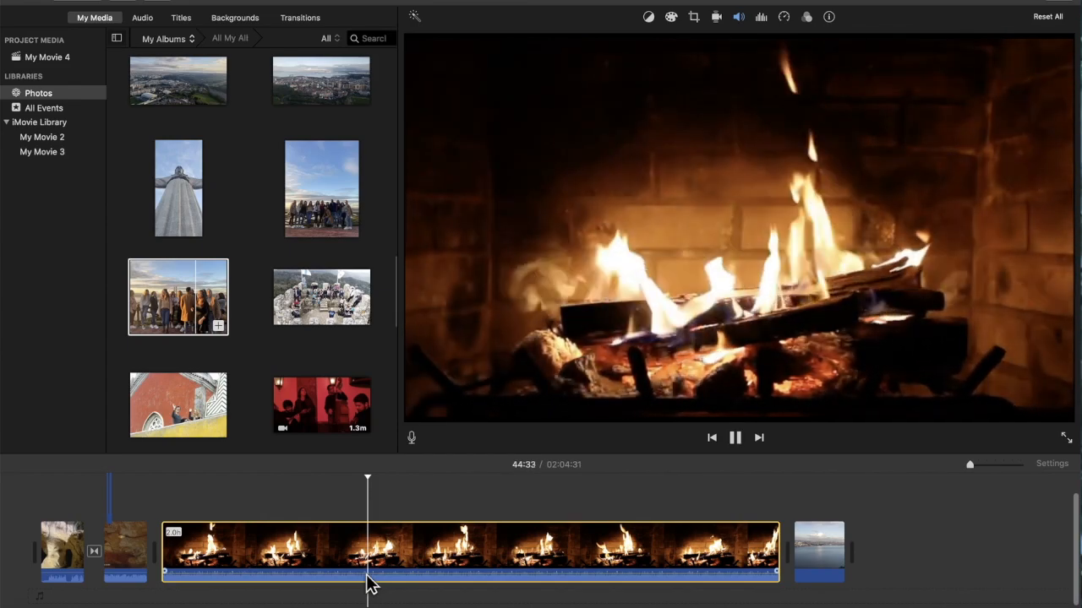
pyautogui.press('space')
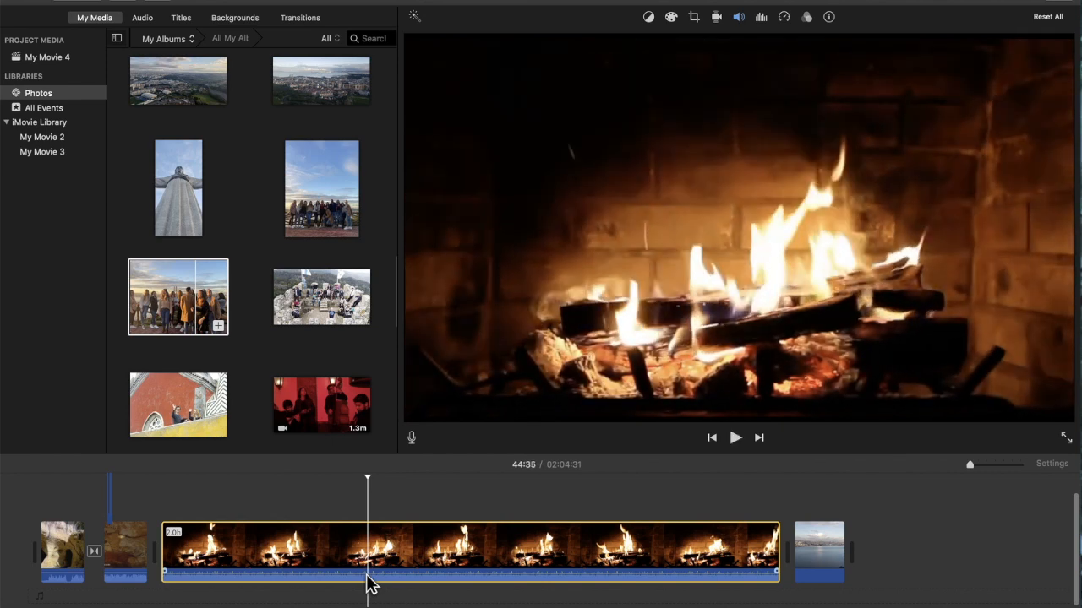
# Step: Add the music track "Acte 3 - Morgendlich leuchtend im rosigem Schein" from the music library beneath the fireplace clip
pyautogui.click(144, 20)
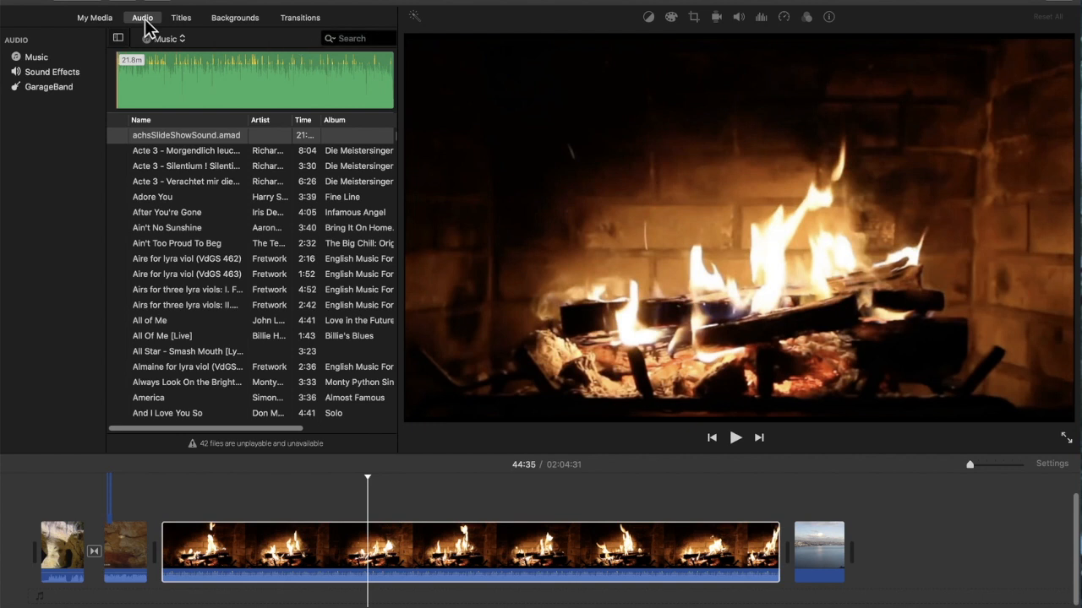
pyautogui.click(194, 157)
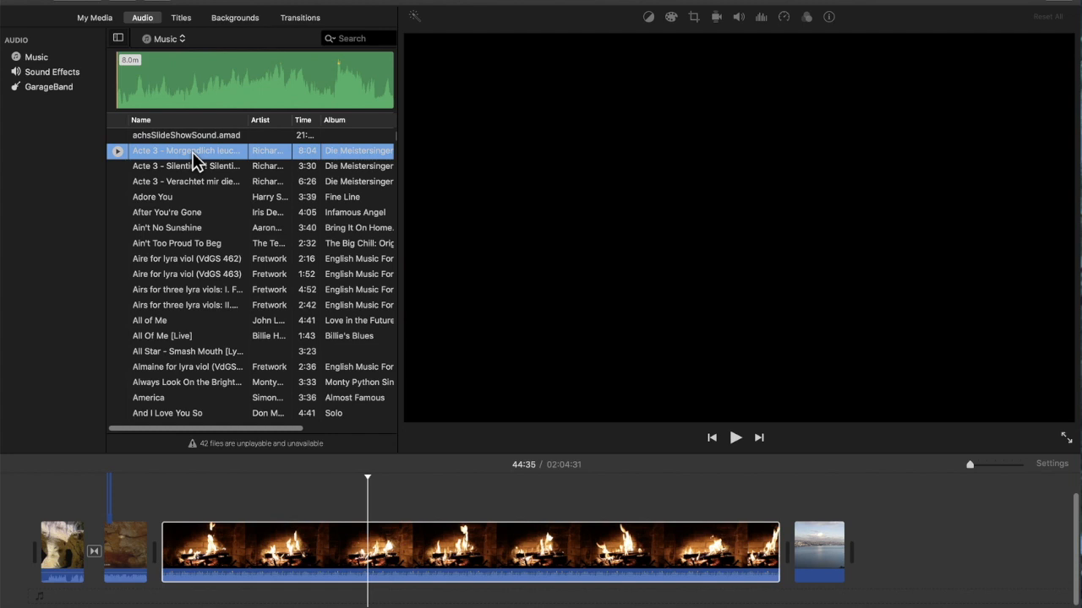
pyautogui.moveTo(196, 191); pyautogui.dragTo(290, 524)
pyautogui.moveTo(297, 445); pyautogui.dragTo(248, 507)
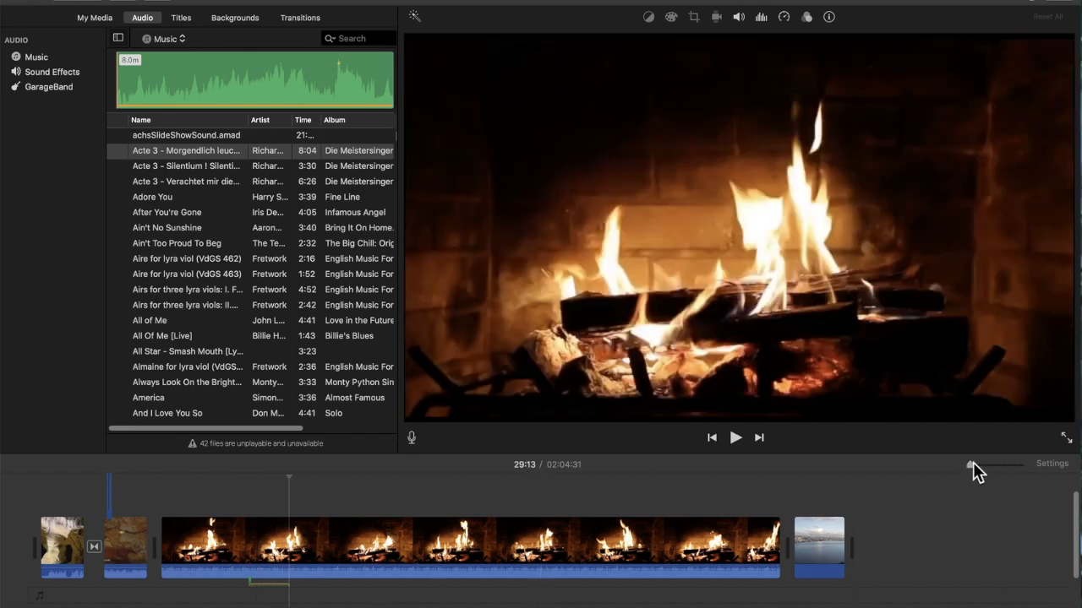
# Step: Enlarge the timeline around the start of the added music track and play the passage with both sounds
pyautogui.moveTo(972, 466); pyautogui.dragTo(987, 465)
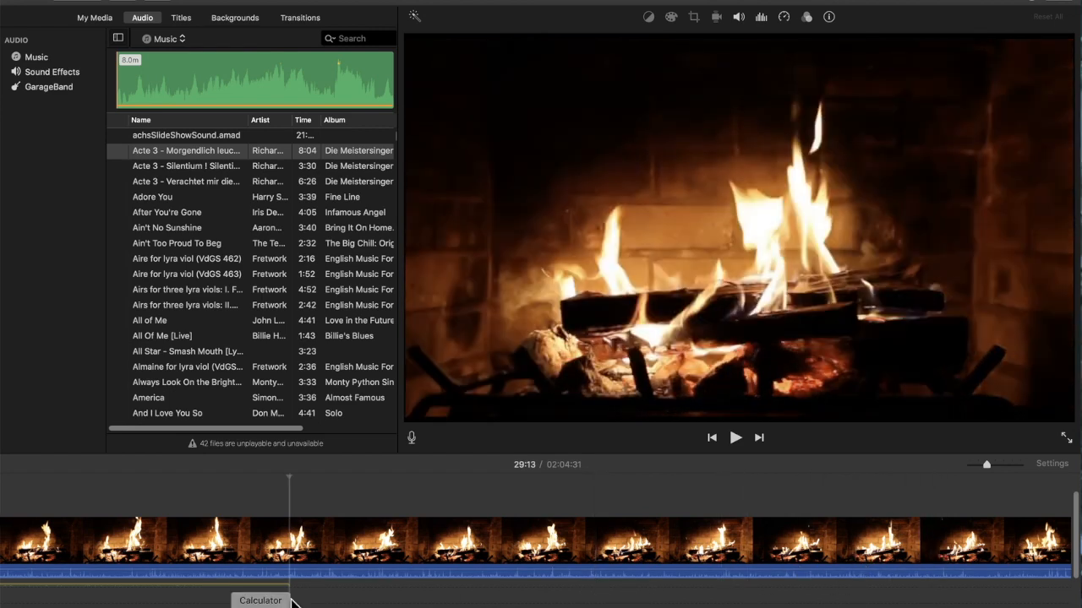
pyautogui.hscroll(-10, 535, 541)
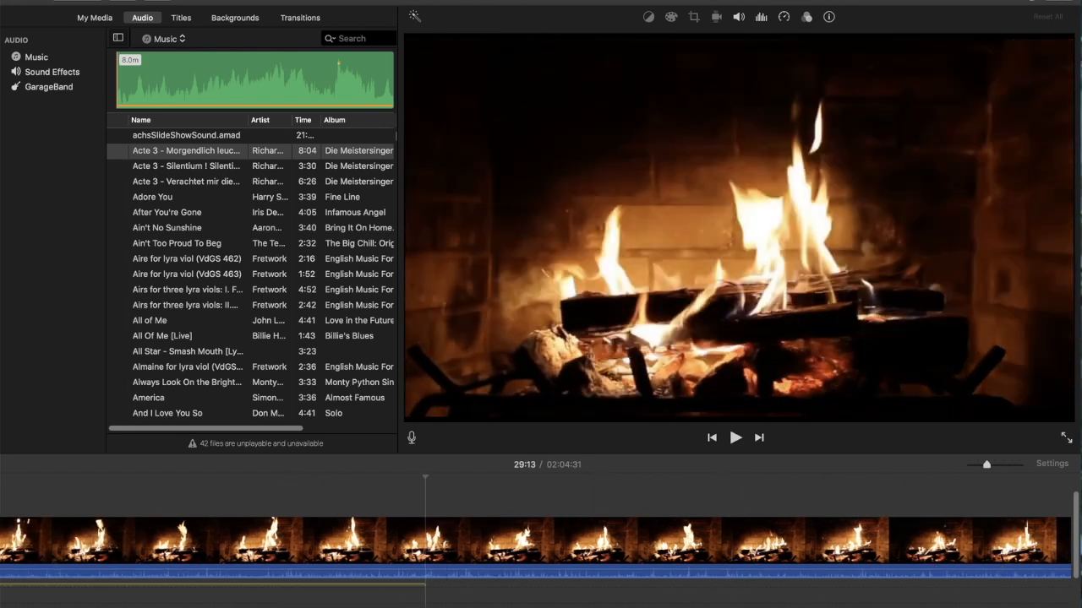
pyautogui.hscroll(-10, 536, 541)
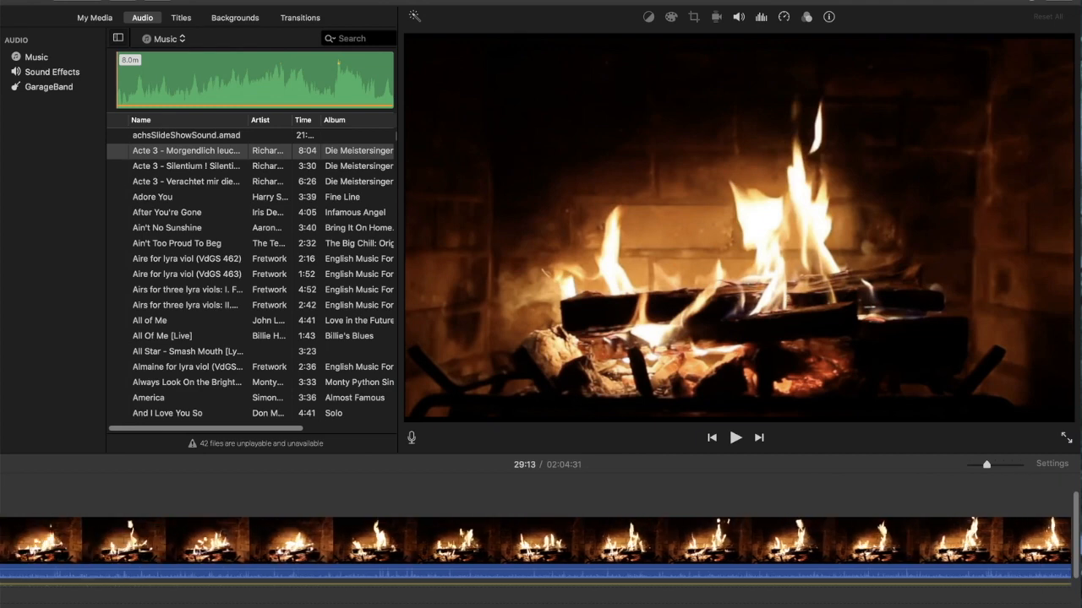
pyautogui.hscroll(-5, 536, 541)
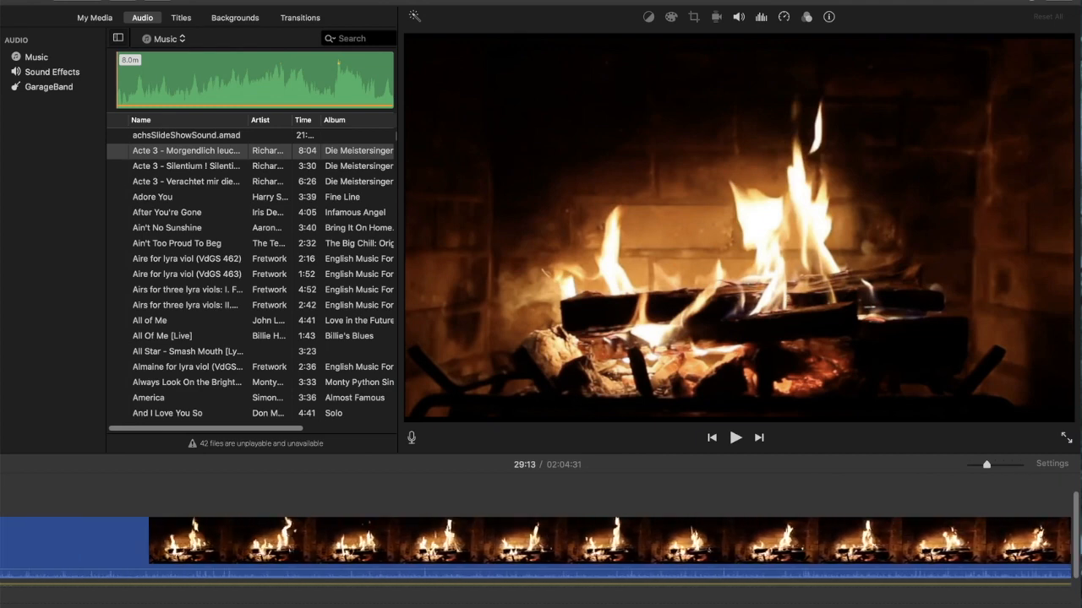
pyautogui.hscroll(10, 536, 541)
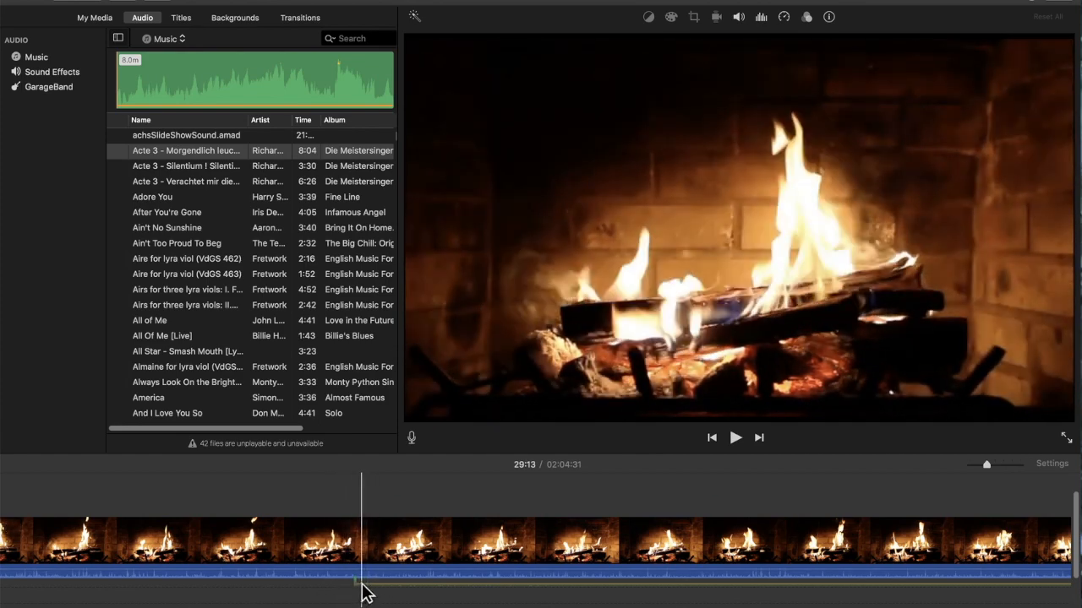
pyautogui.scroll(-2, 402, 573)
pyautogui.scroll(2, 401, 573)
pyautogui.scroll(3, 401, 573)
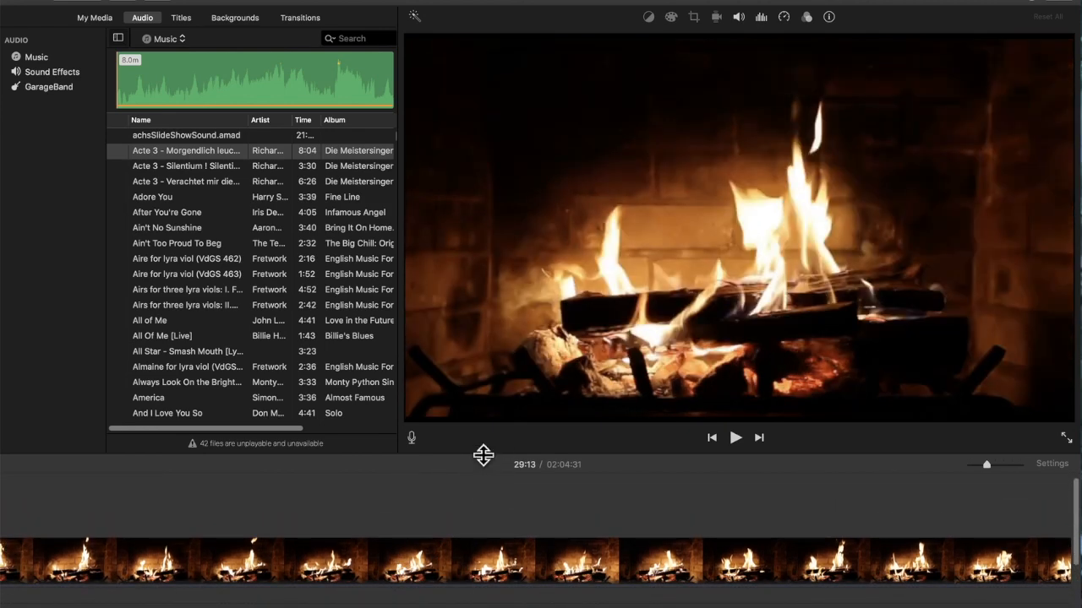
pyautogui.moveTo(483, 453); pyautogui.dragTo(493, 396)
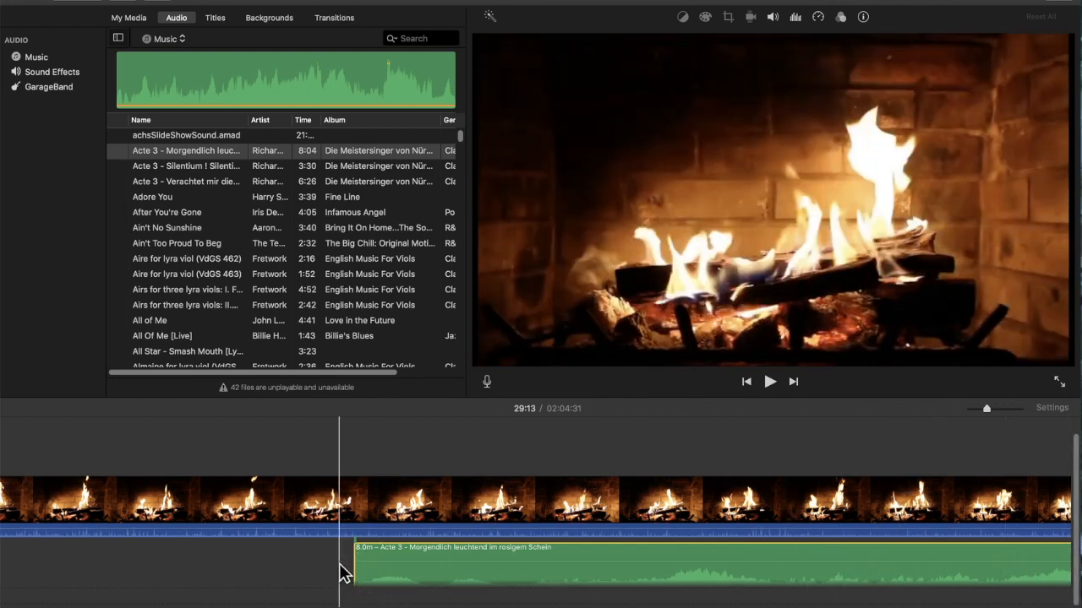
pyautogui.press('space')
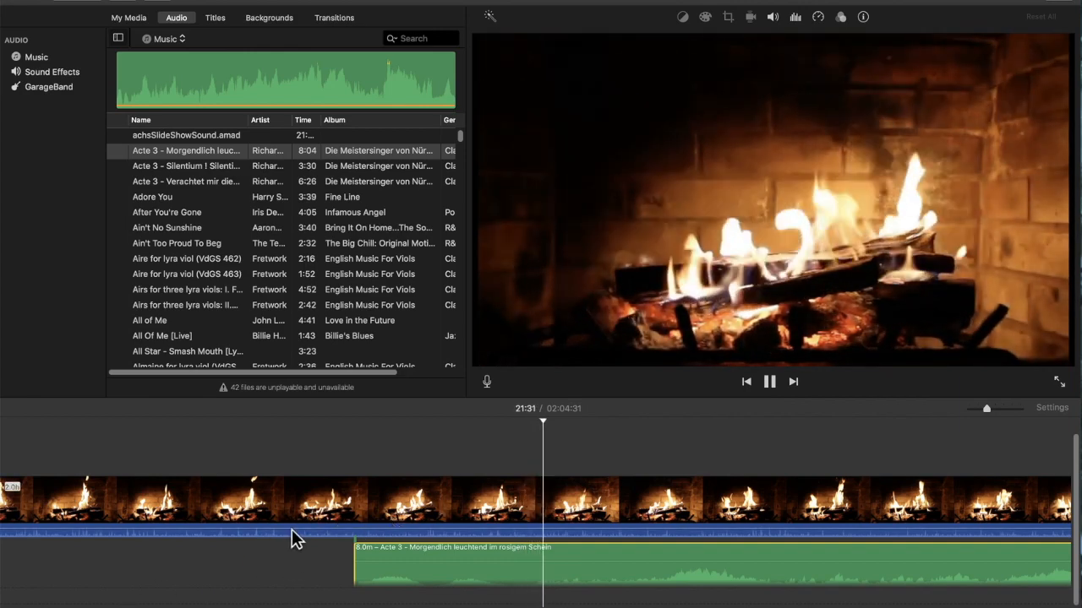
pyautogui.press('space')
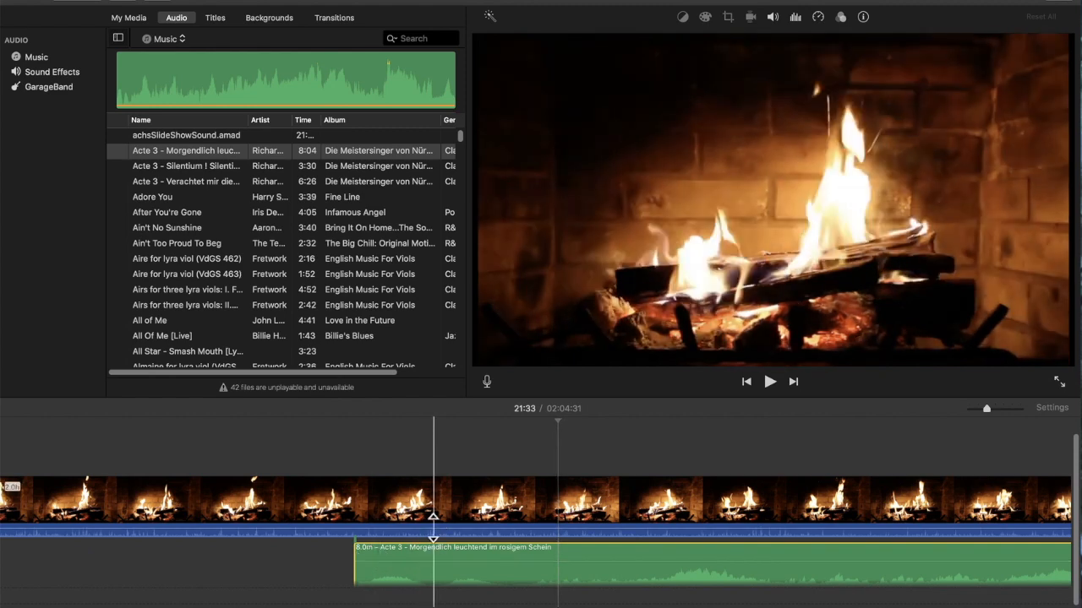
# Step: Silence the whole fireplace clip's own audio and play the passage with only the music track
pyautogui.click(411, 531)
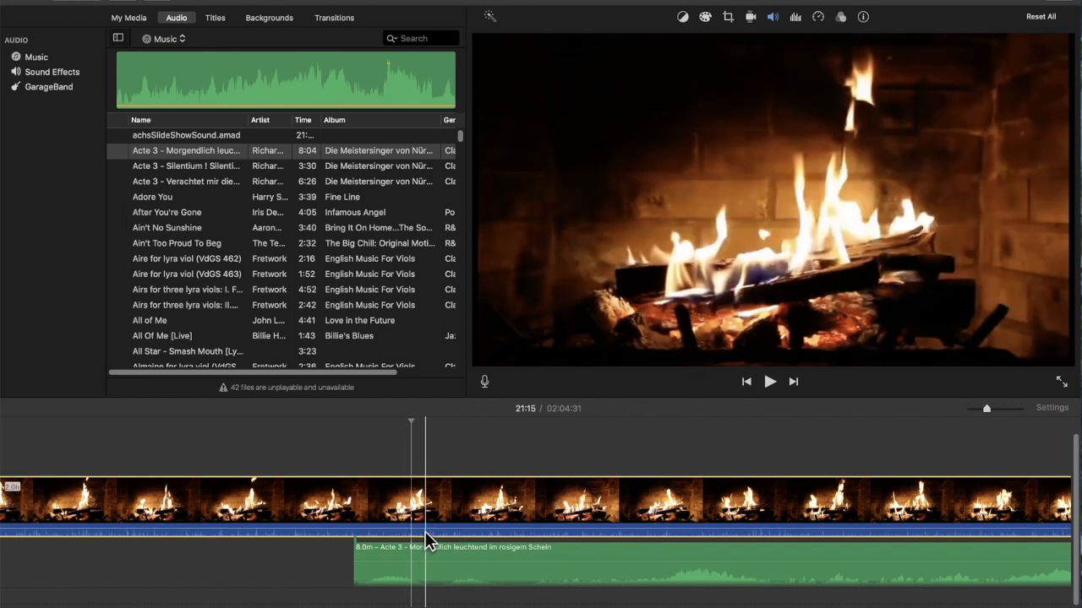
pyautogui.moveTo(423, 529); pyautogui.dragTo(422, 533)
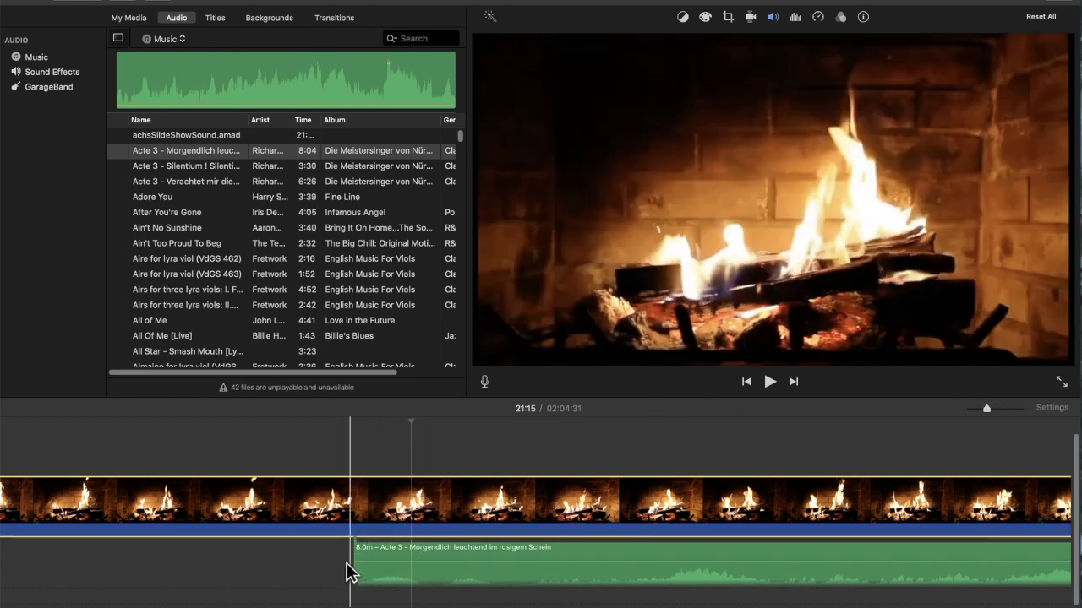
pyautogui.press('space')
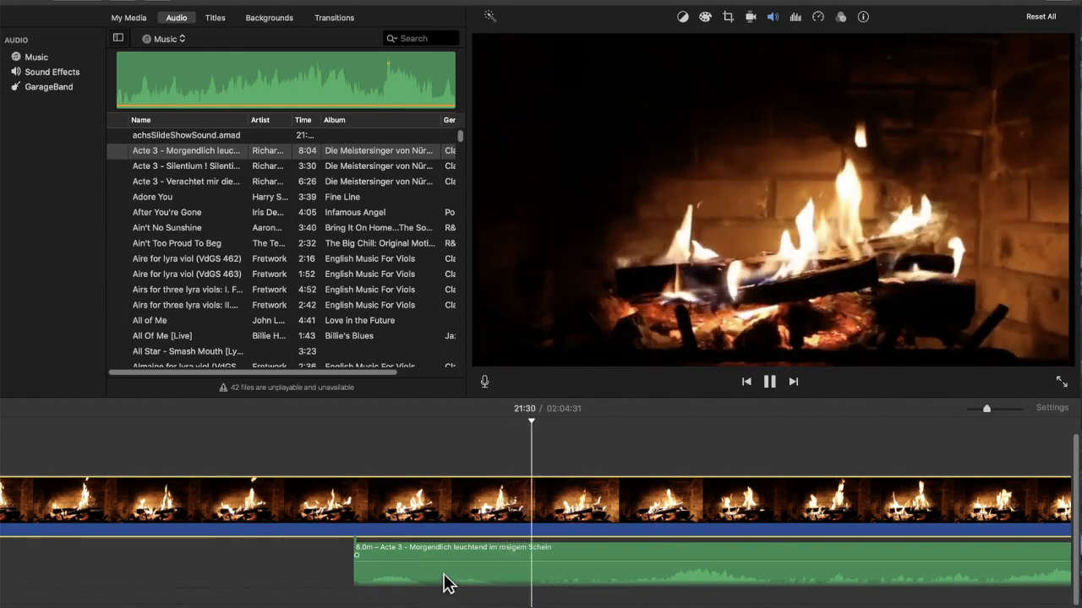
pyautogui.press('space')
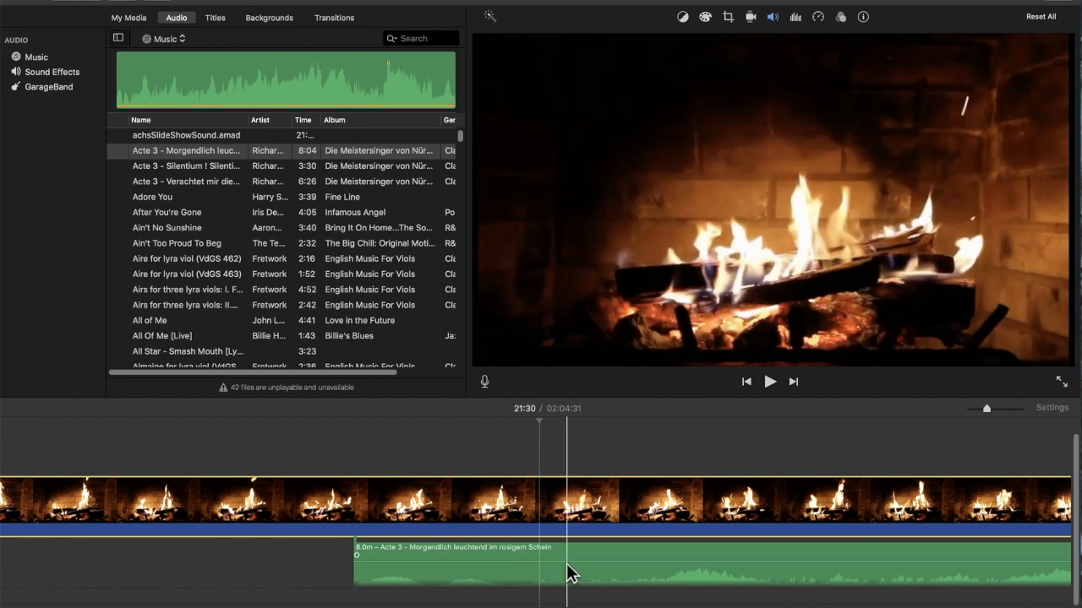
# Step: Split the music track about 33.5 seconds after its start and delete the longer part after the split
pyautogui.click(570, 577)
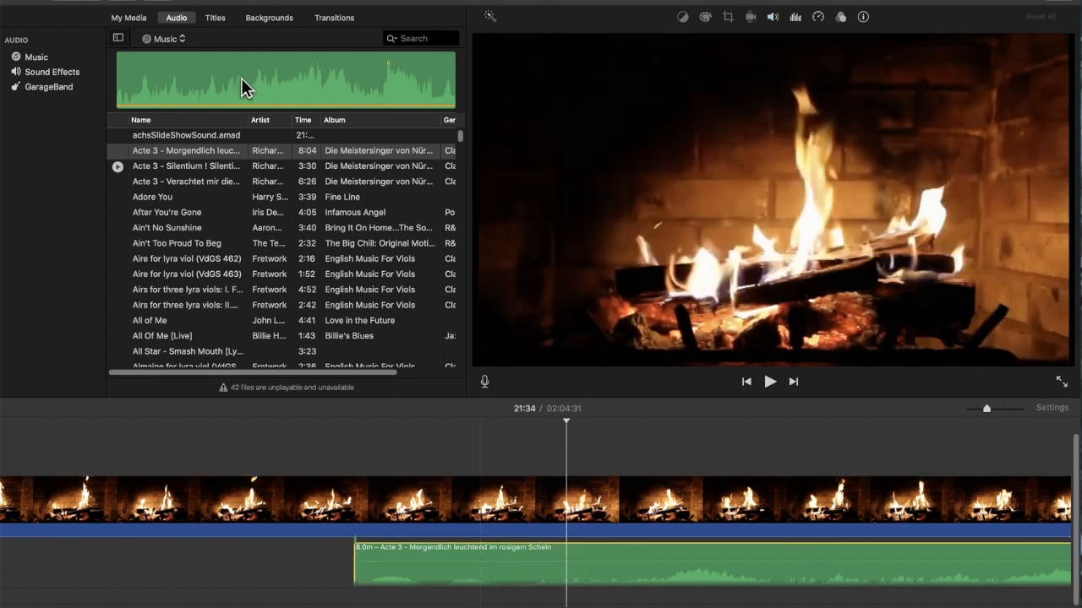
pyautogui.click(181, 0)
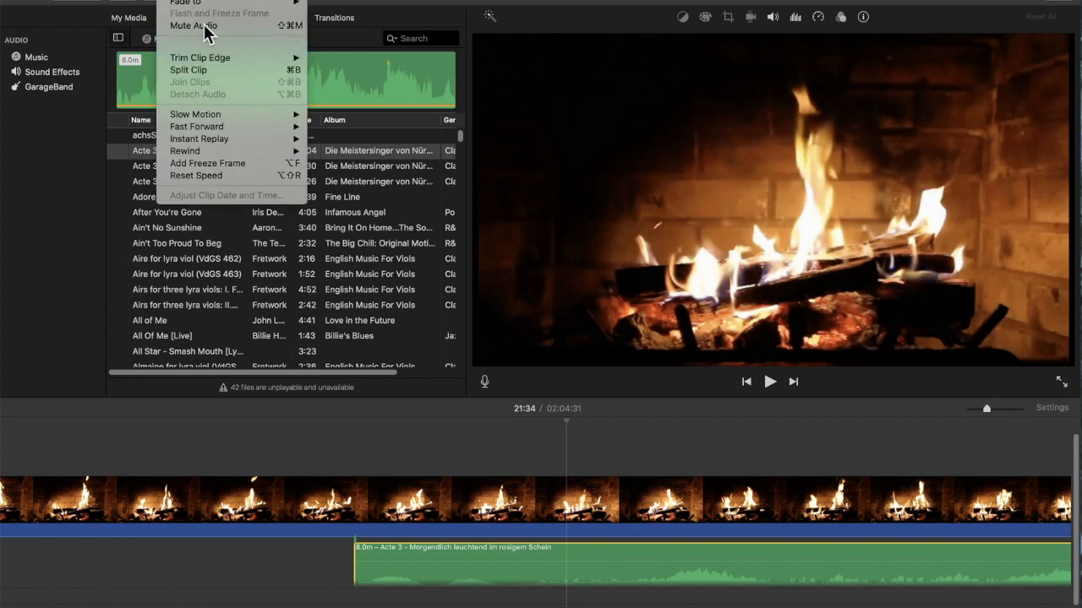
pyautogui.press('Escape')
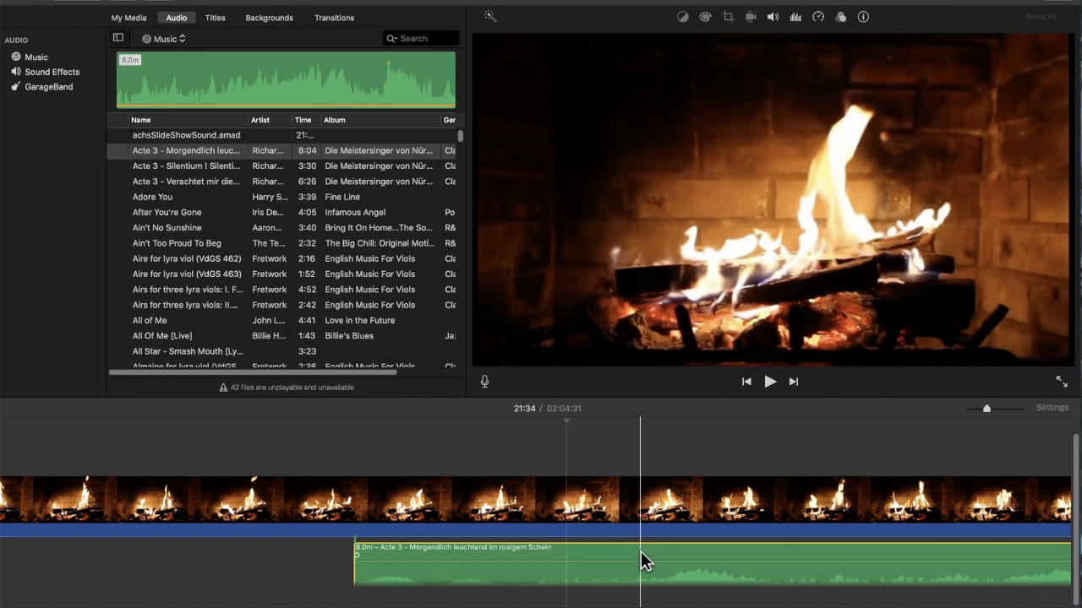
pyautogui.press('super+b')
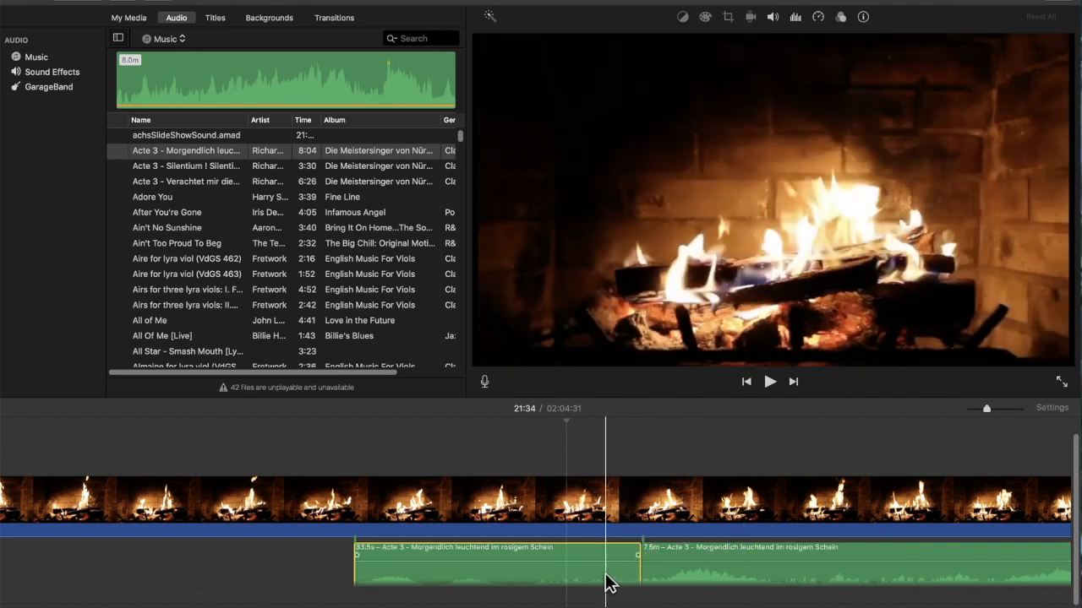
pyautogui.click(682, 558)
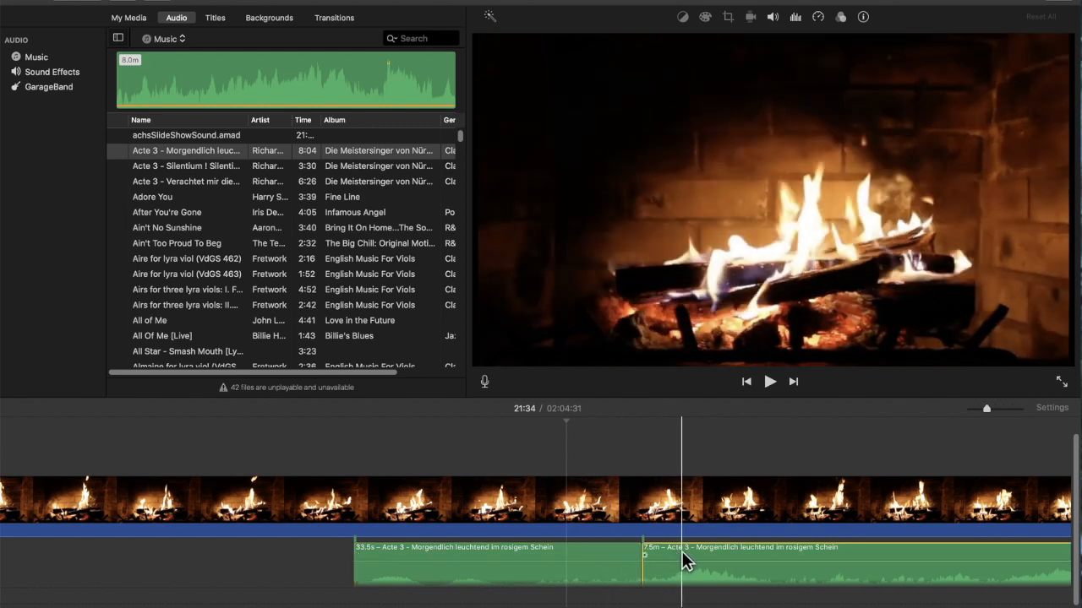
pyautogui.press('Delete')
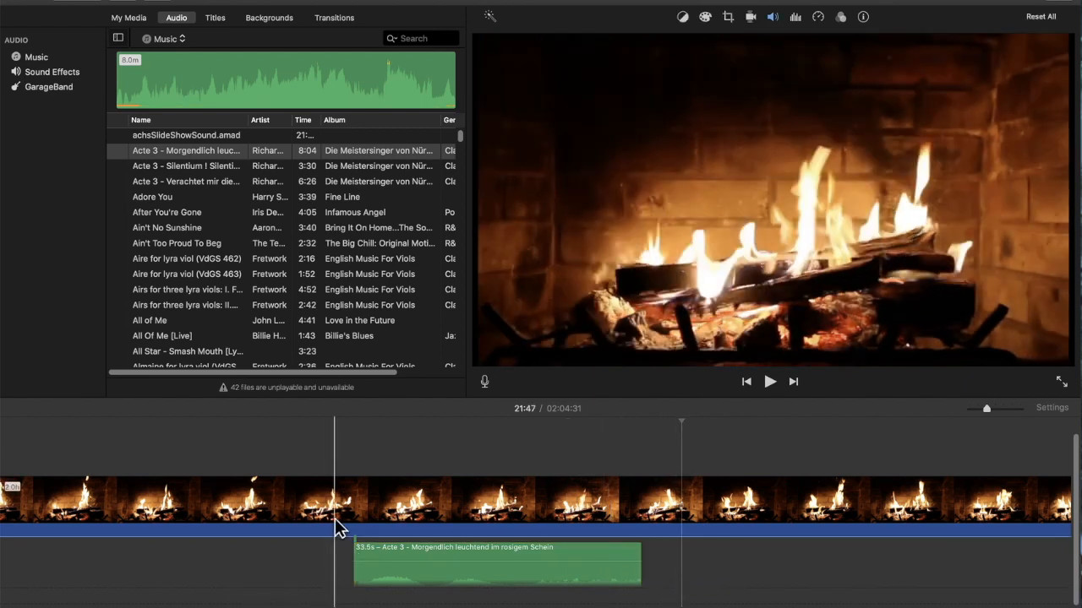
# Step: Raise the fireplace clip's volume to an audible level and split the clip at the start and end of the music track
pyautogui.moveTo(334, 526); pyautogui.dragTo(335, 533)
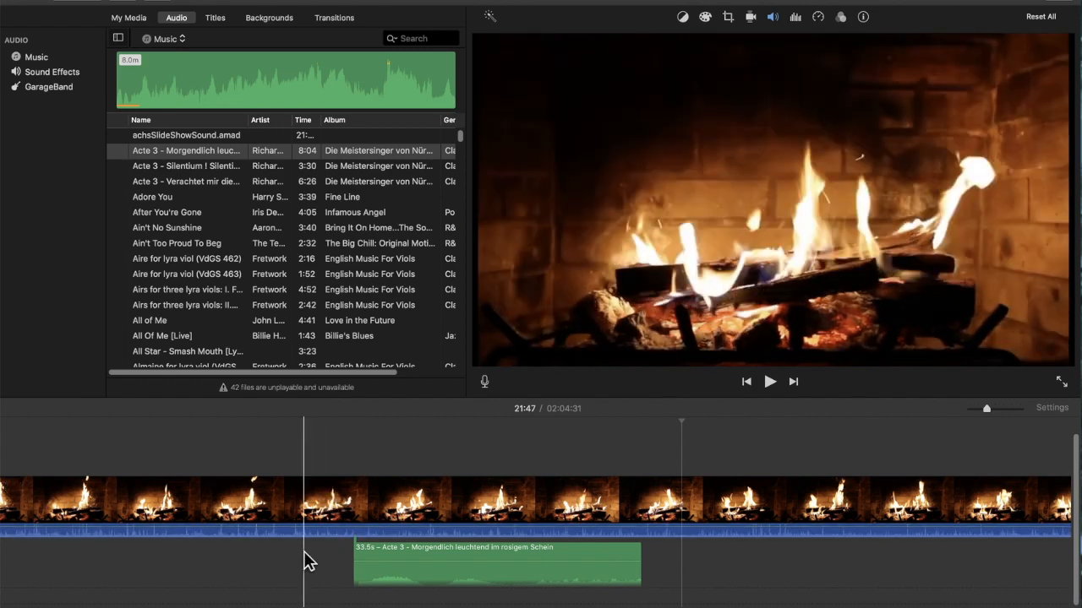
pyautogui.click(359, 512)
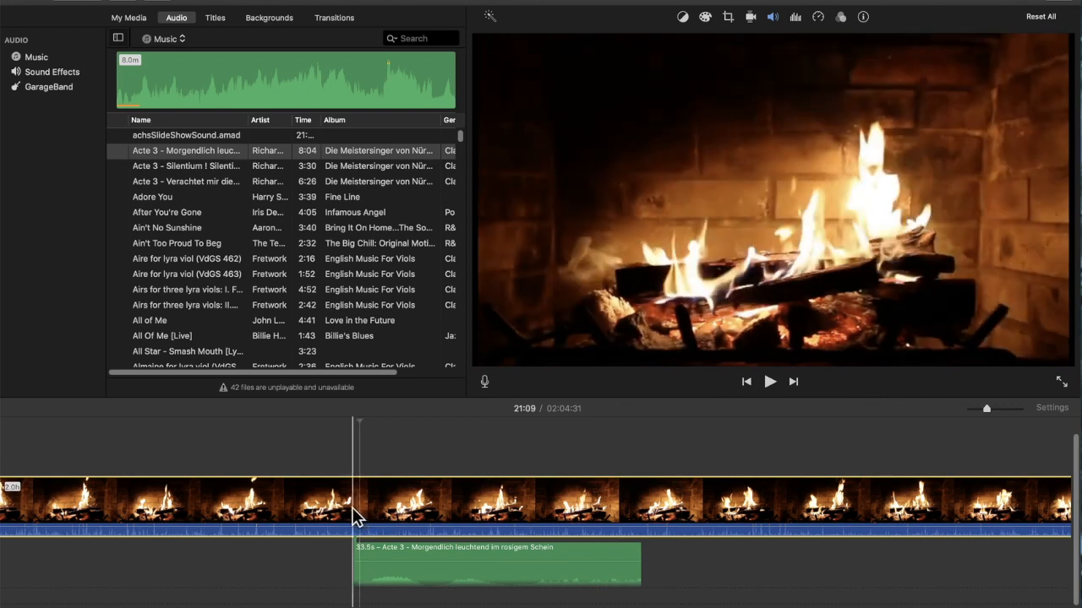
pyautogui.press('super+b')
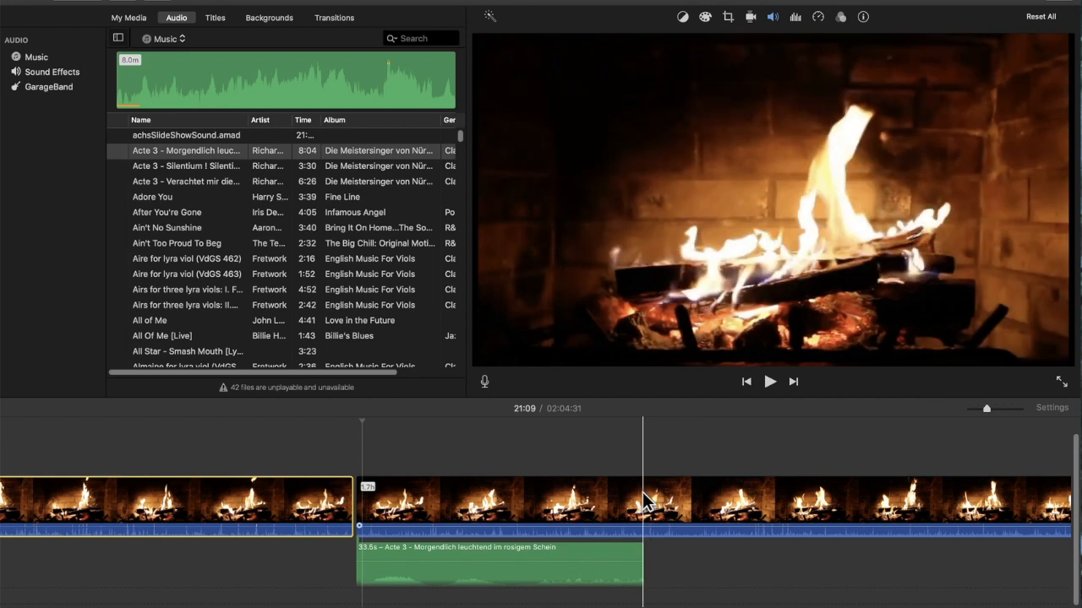
pyautogui.press('super+b')
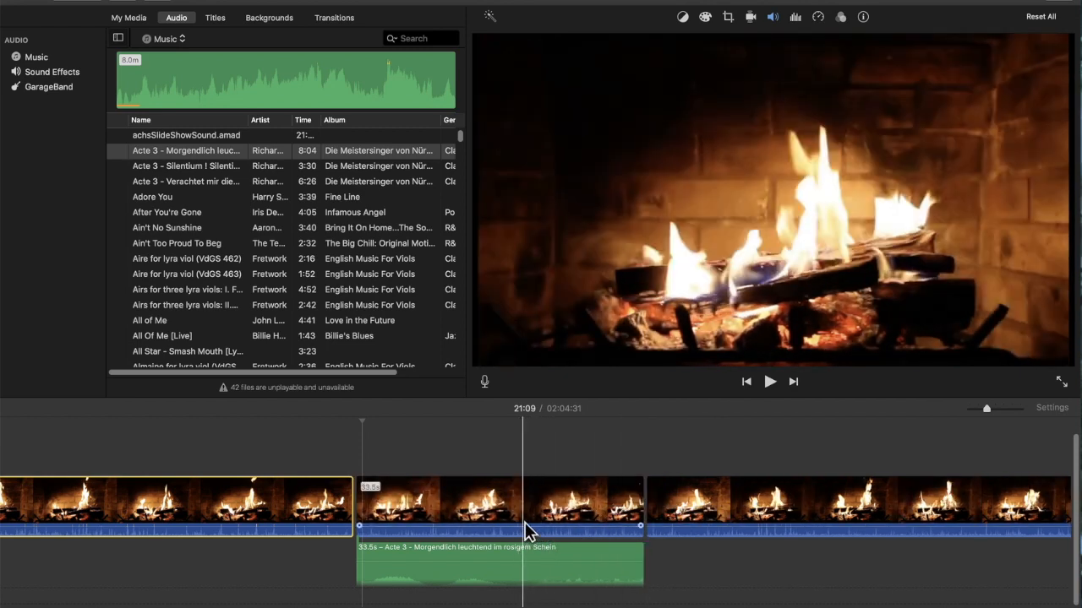
# Step: Silence the audio of the 33.5-second fireplace section above the music track and play the transition into it
pyautogui.click(532, 507)
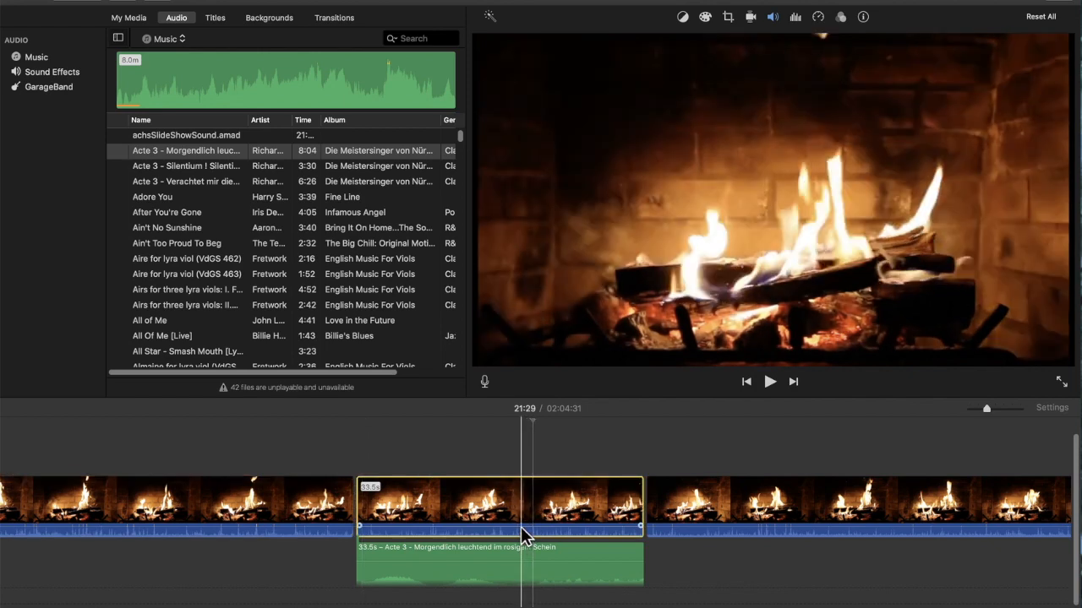
pyautogui.moveTo(514, 526); pyautogui.dragTo(512, 541)
pyautogui.press('space')
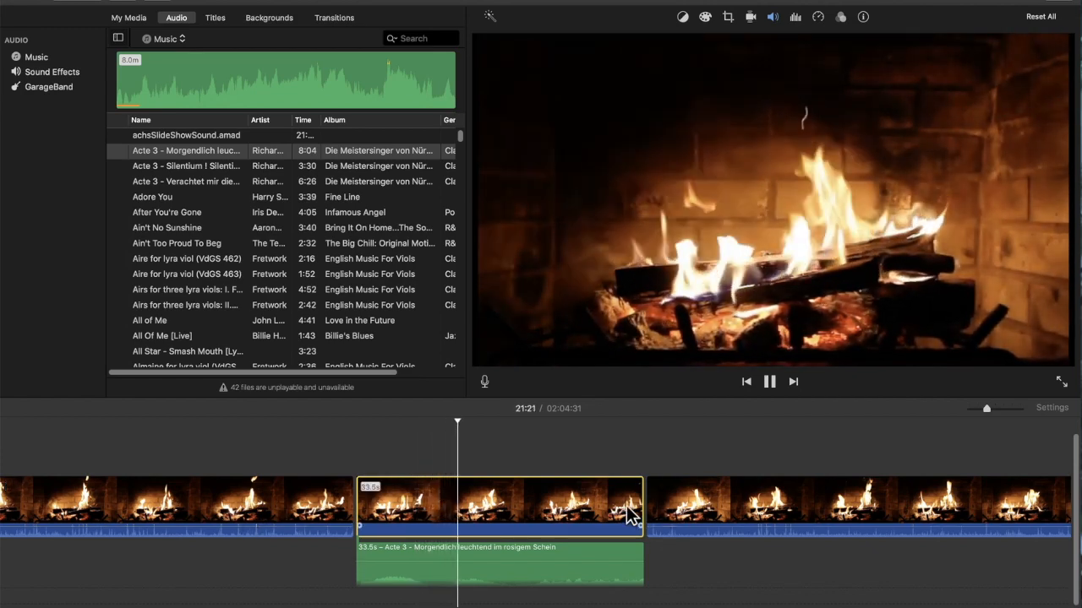
# Step: Play the transition from the silenced 33.5-second fireplace section into the fireplace section that follows it
pyautogui.press('space')
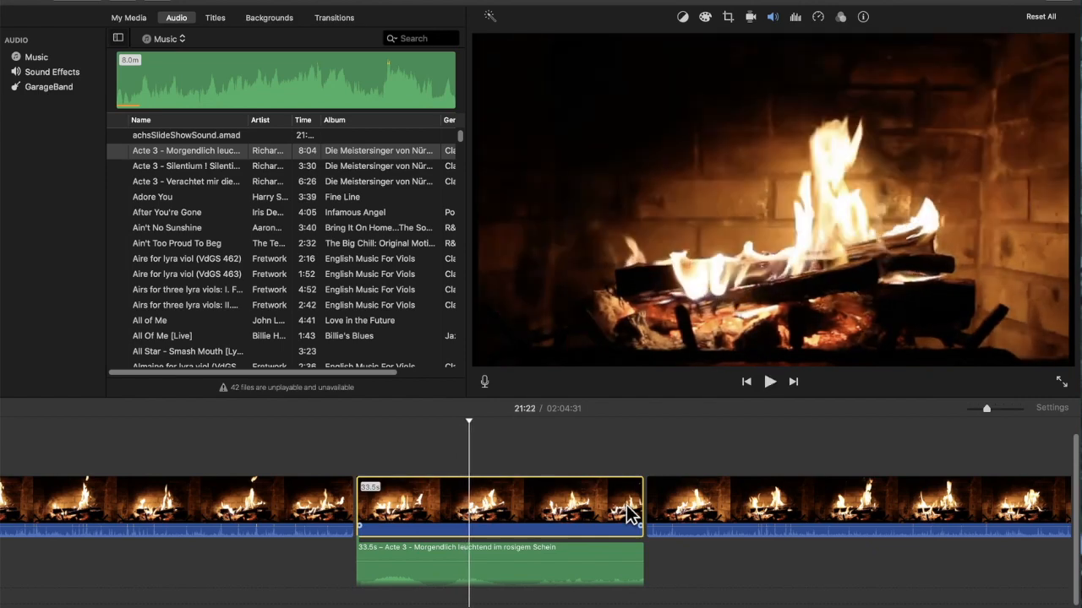
pyautogui.click(628, 507)
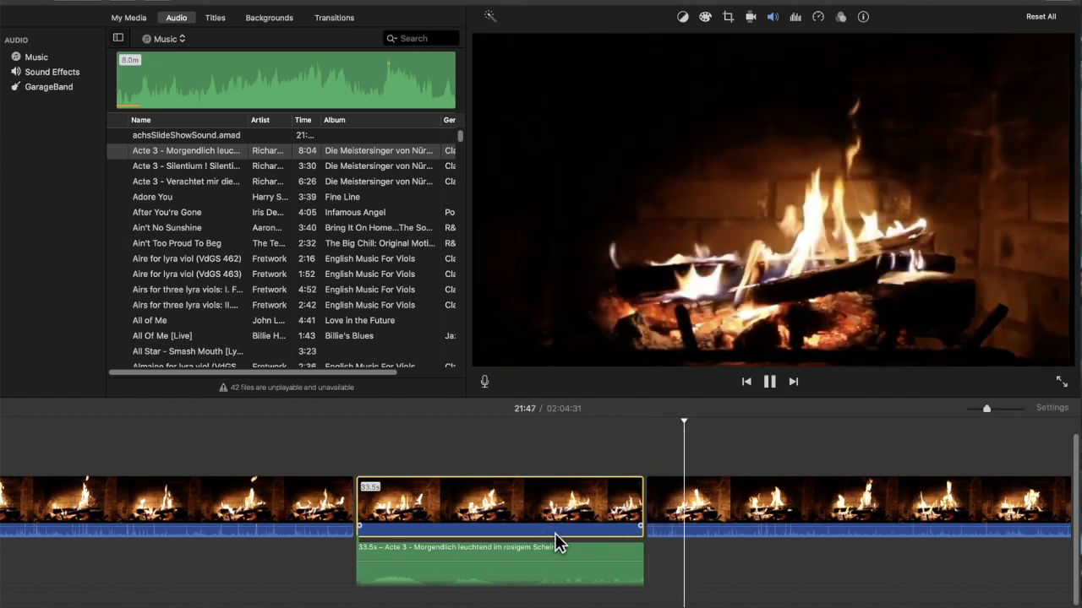
pyautogui.press('space')
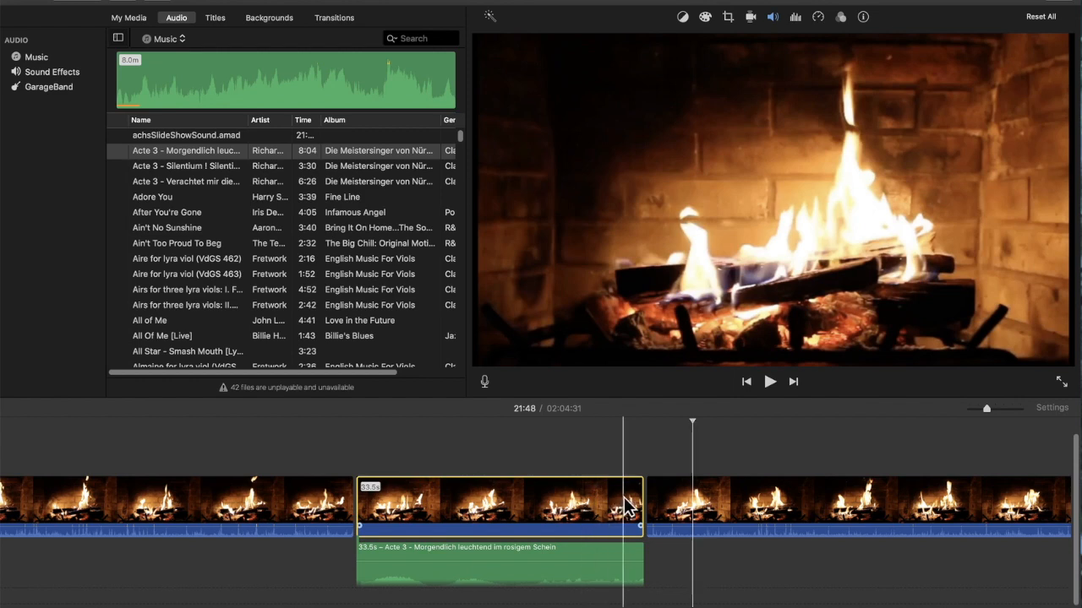
# Step: Raise the 33.5-second fireplace section's volume back to an audible level and add a long audio fade-in and fade-out to it
pyautogui.moveTo(586, 531); pyautogui.dragTo(588, 526)
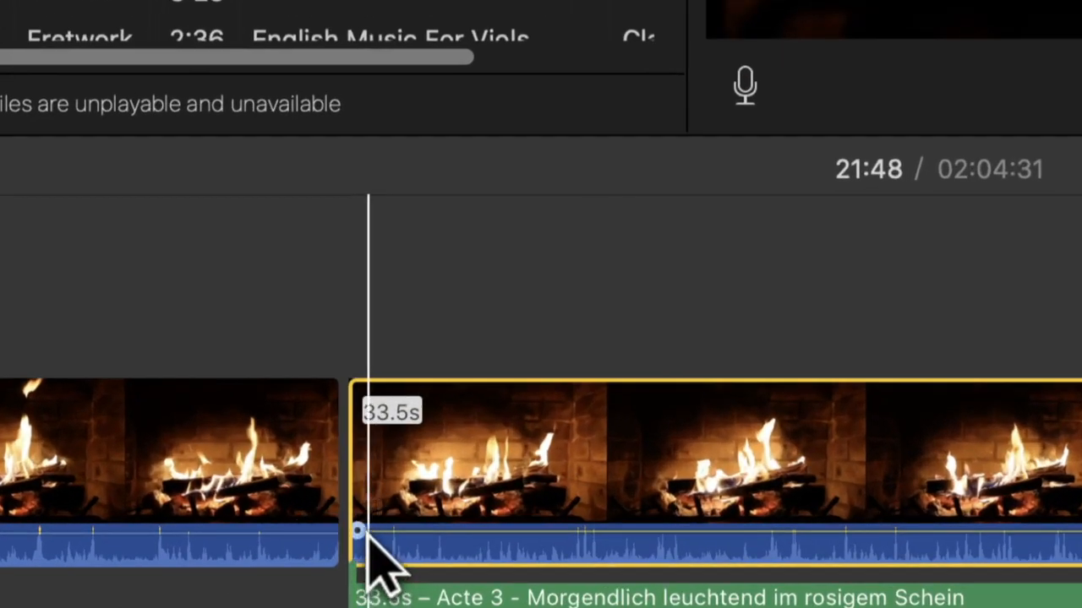
pyautogui.moveTo(359, 531); pyautogui.dragTo(622, 532)
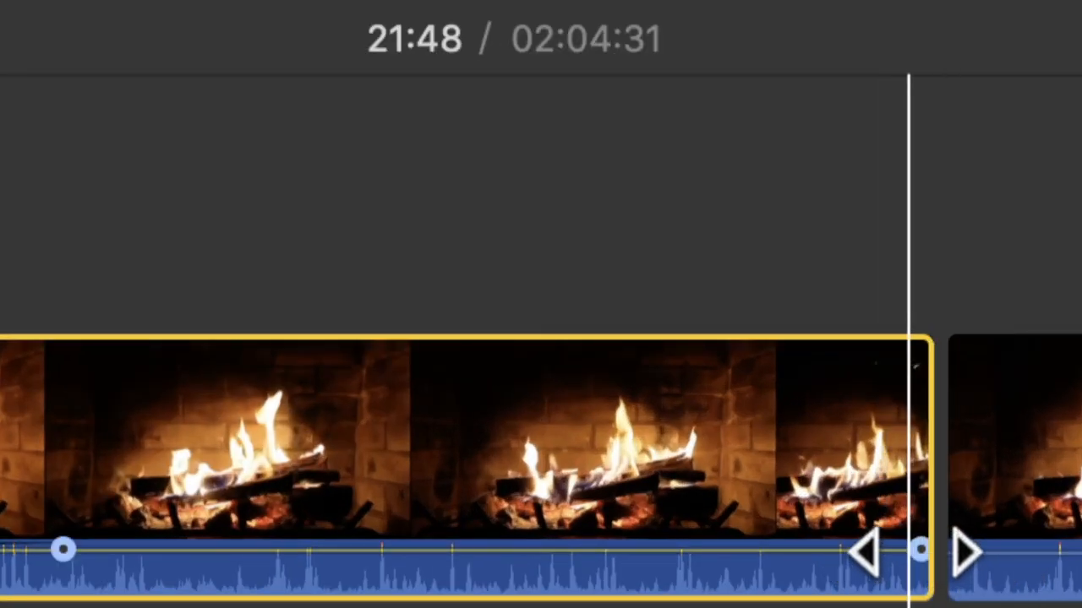
pyautogui.moveTo(920, 550); pyautogui.dragTo(625, 550)
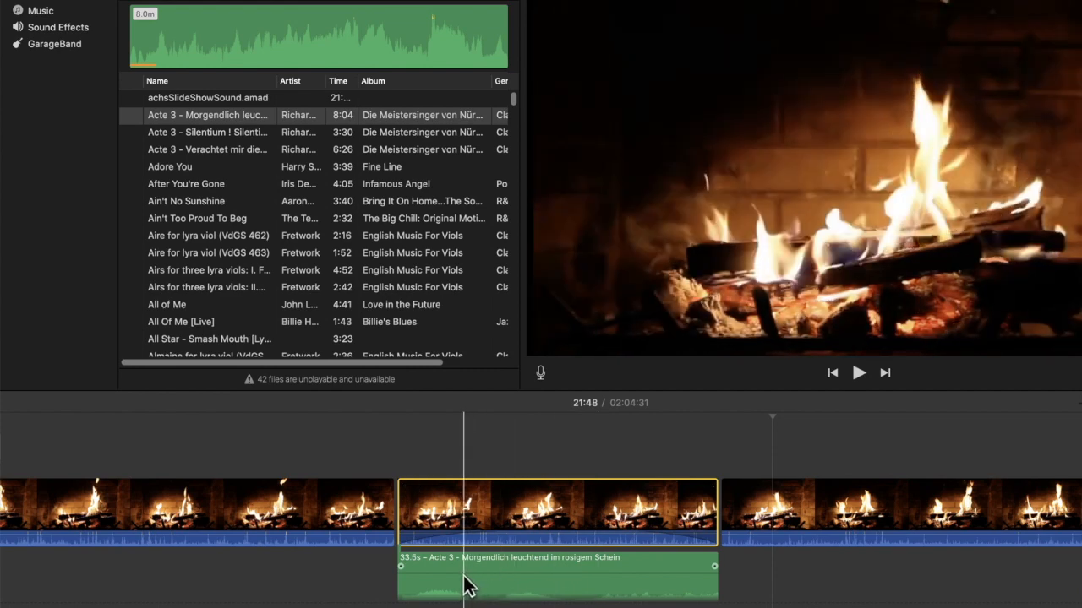
# Step: Move the 33.5-second music track earlier so it starts under the end of the preceding fireplace section, and add a fade-in to the music
pyautogui.click(529, 595)
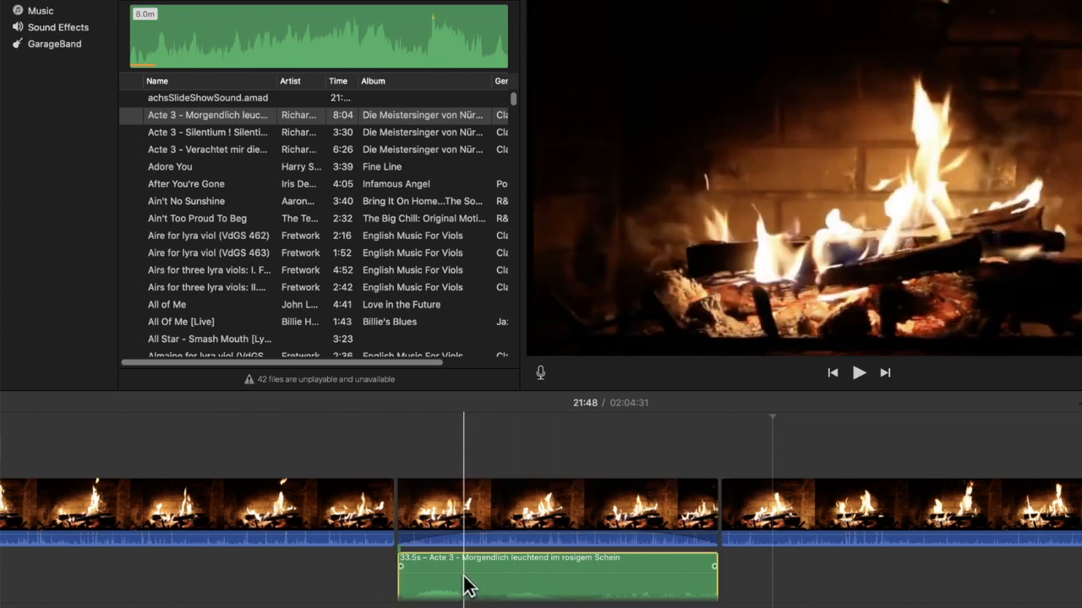
pyautogui.moveTo(399, 577); pyautogui.dragTo(373, 575)
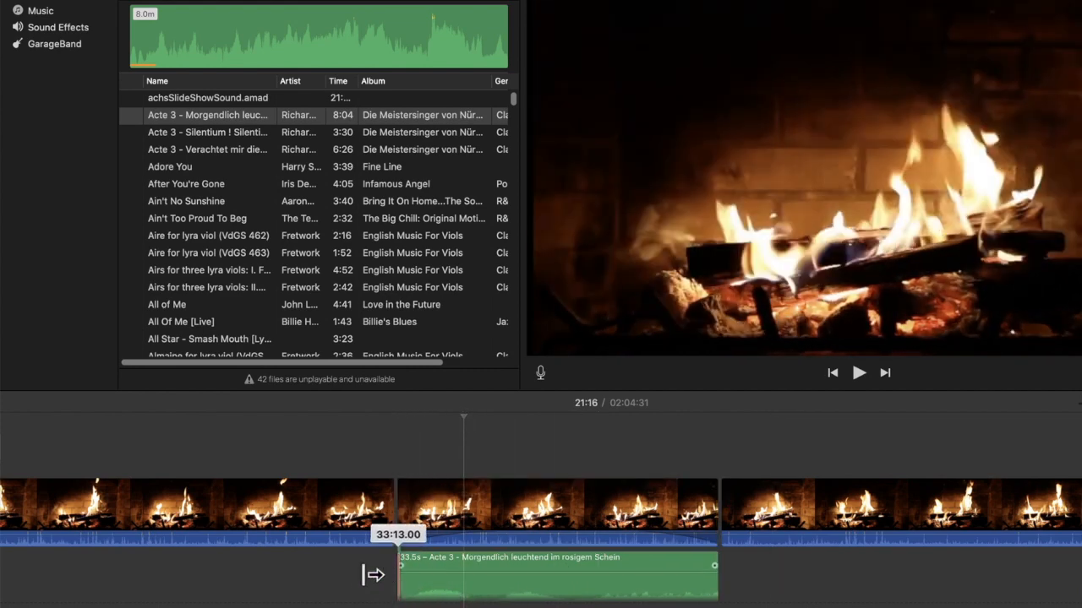
pyautogui.moveTo(476, 586); pyautogui.dragTo(436, 585)
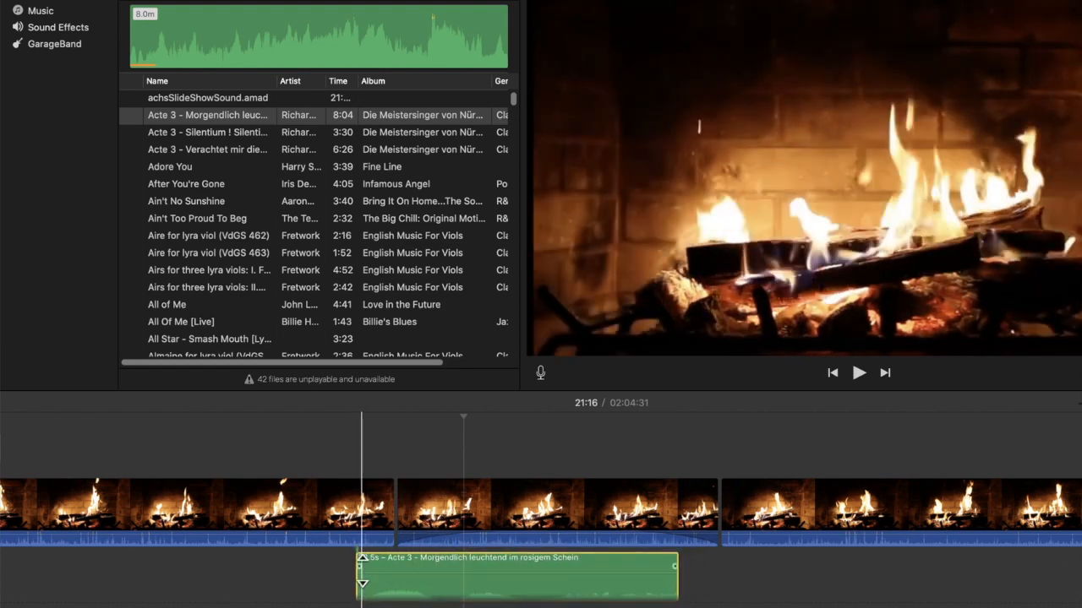
pyautogui.click(362, 571)
pyautogui.moveTo(362, 569); pyautogui.dragTo(394, 573)
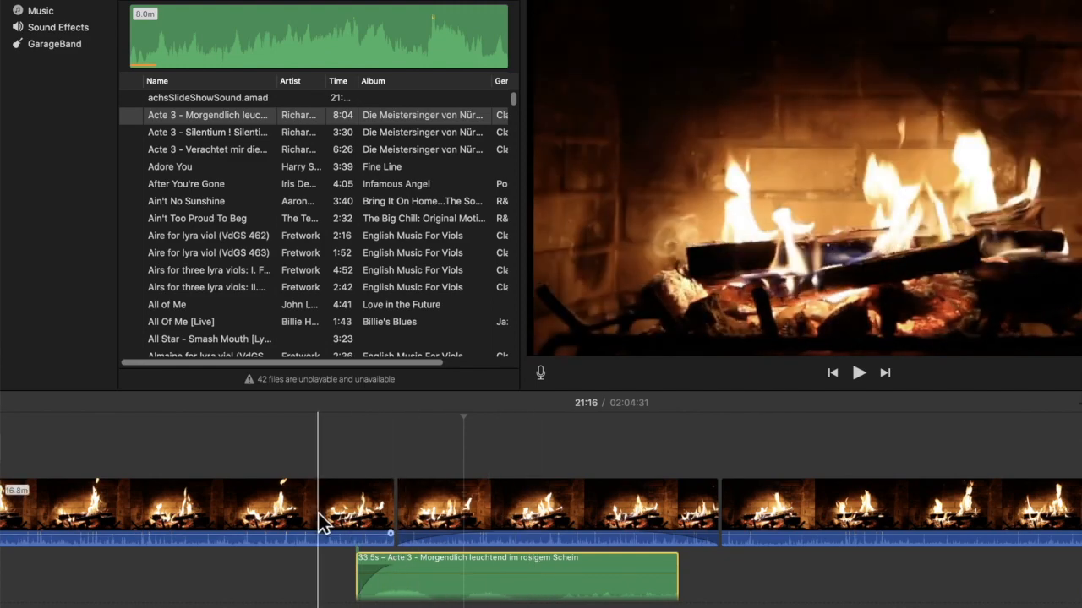
# Step: Play the transition into the music and slightly lower the volume of the faded 33.5-second fireplace section
pyautogui.press('space')
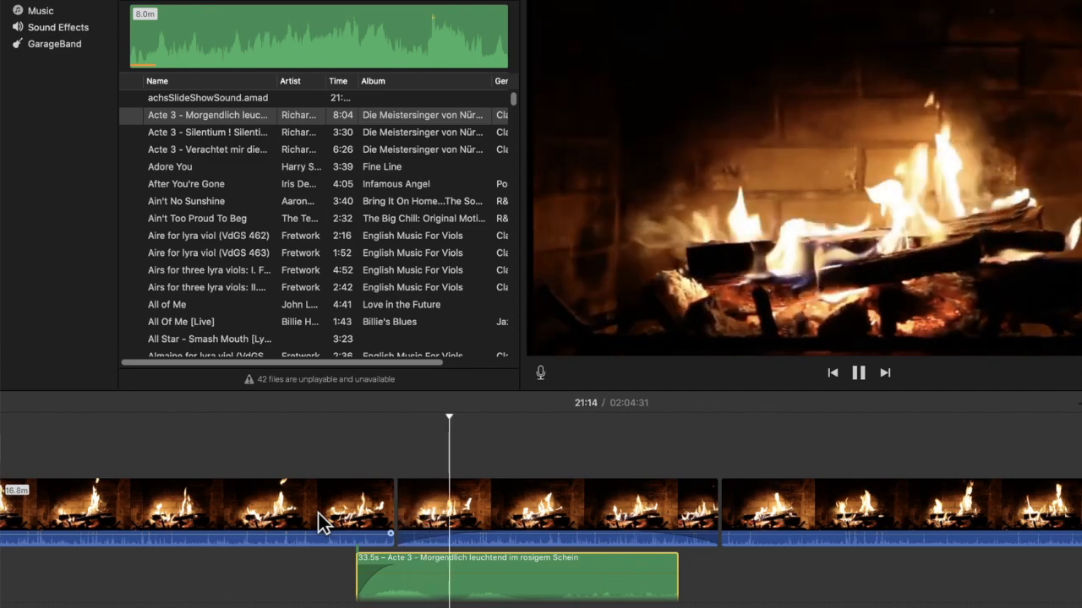
pyautogui.click(522, 511)
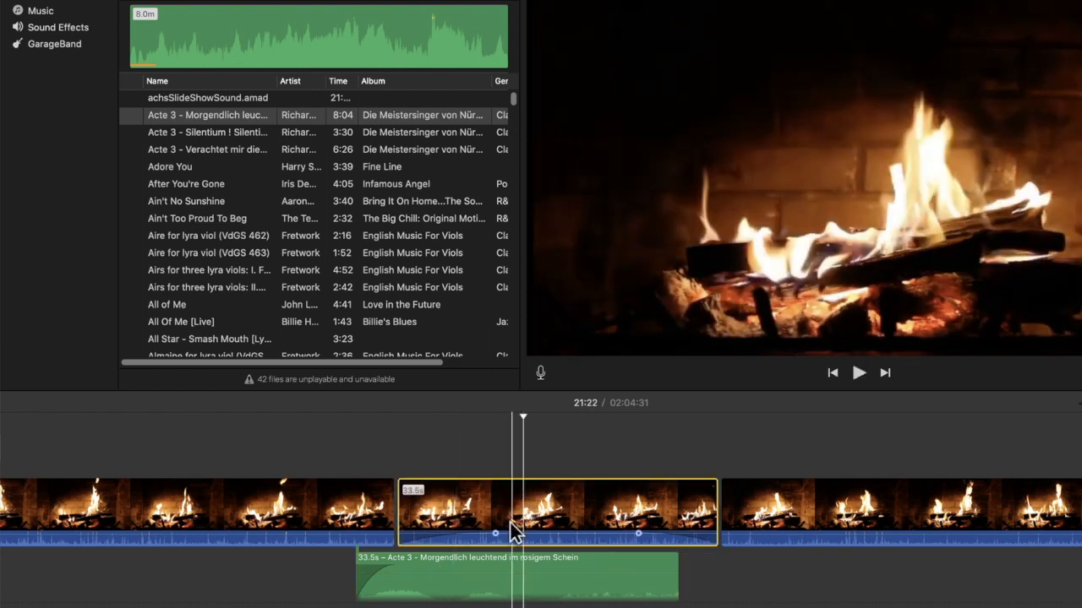
pyautogui.moveTo(513, 524); pyautogui.dragTo(513, 532)
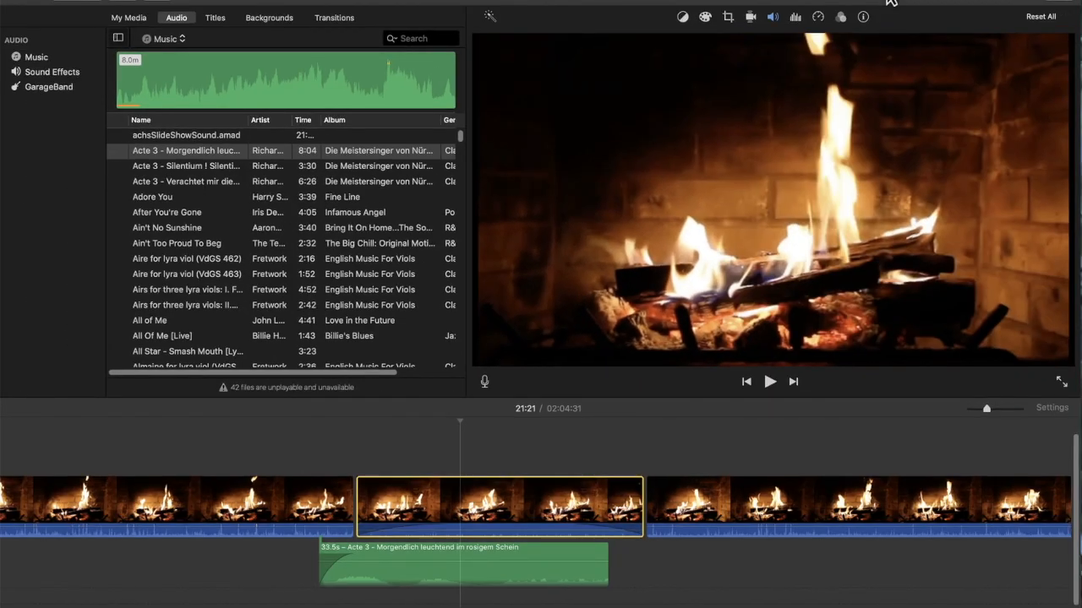
pyautogui.click(686, 0)
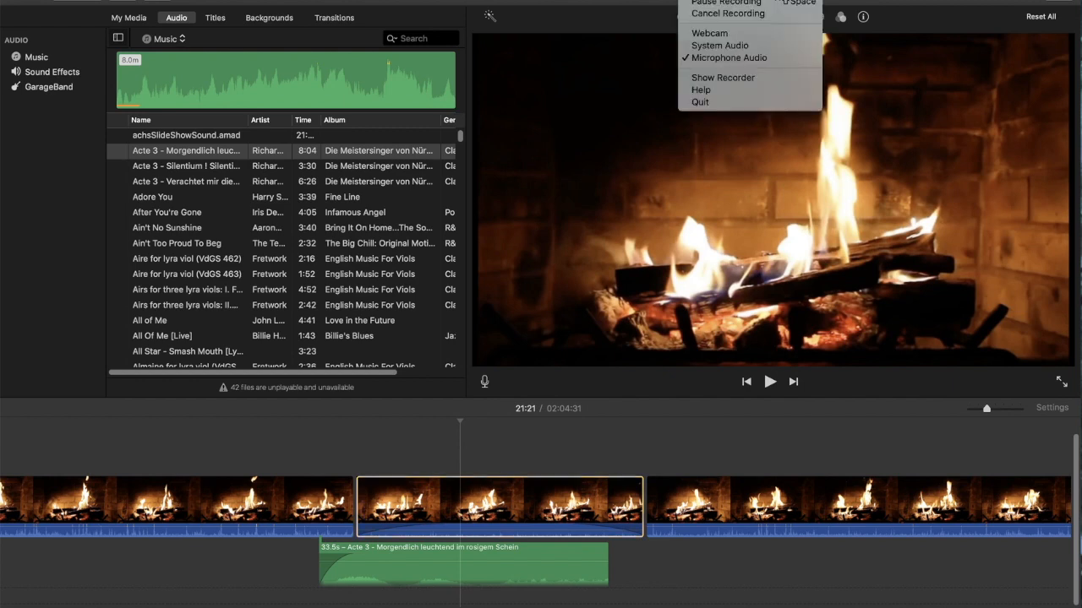